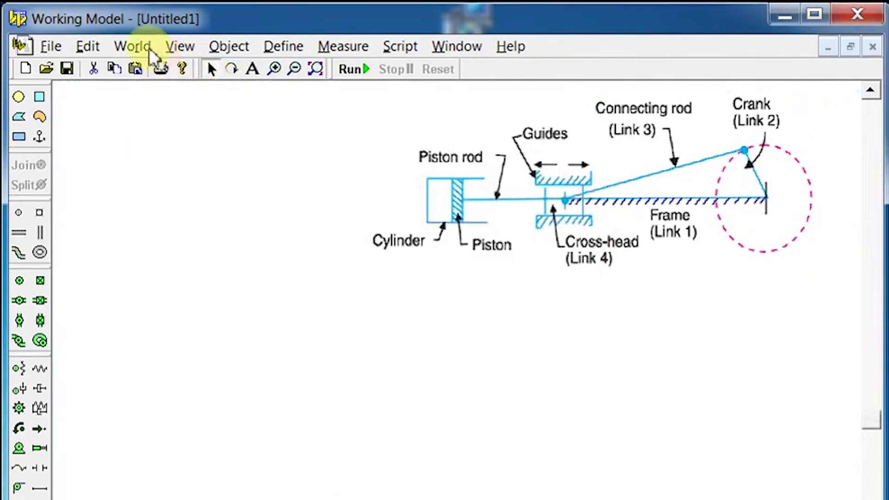
Step: Turn on Coordinates, Rulers and Grid Lines in the View > Workspace settings
click(149, 50)
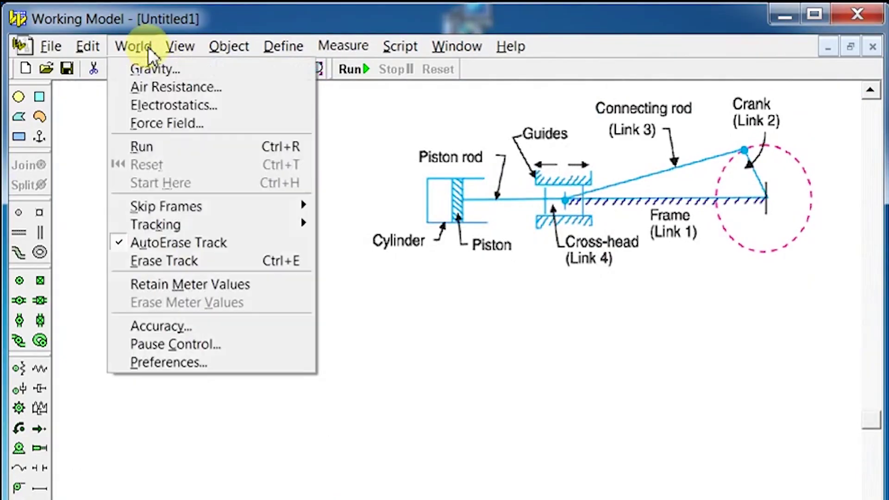
mouse_move(178, 49)
click(193, 70)
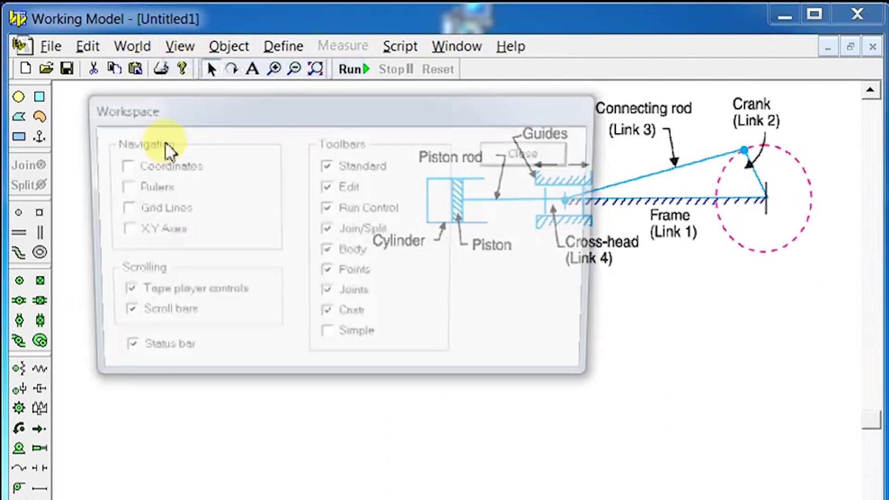
click(126, 166)
click(130, 188)
click(125, 211)
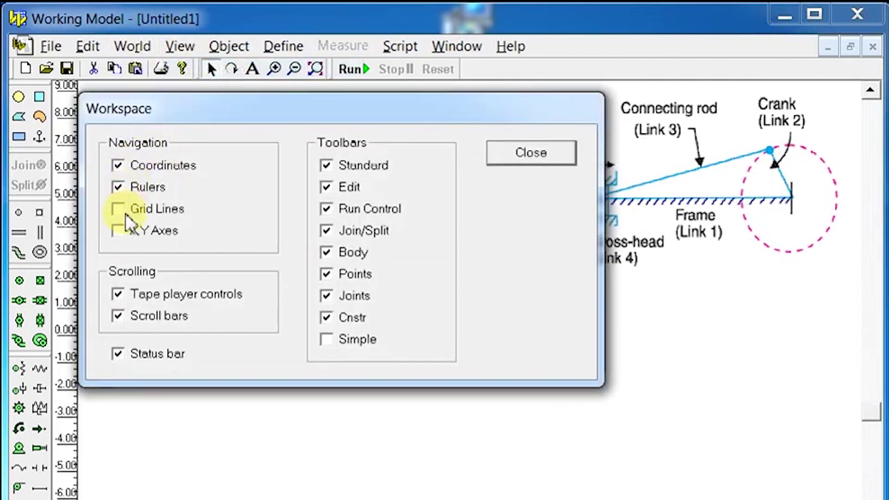
click(503, 154)
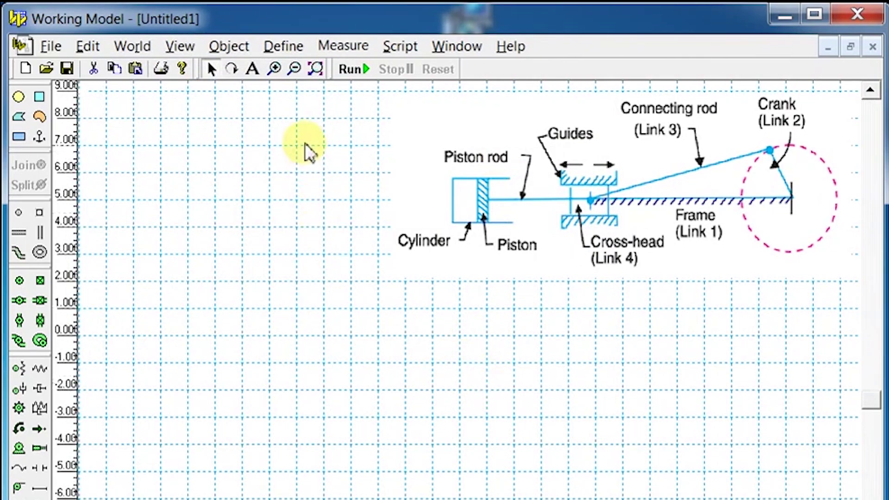
Step: Draw a tall vertical bar, a long horizontal bar from its top, and a larger lower-left block
click(19, 139)
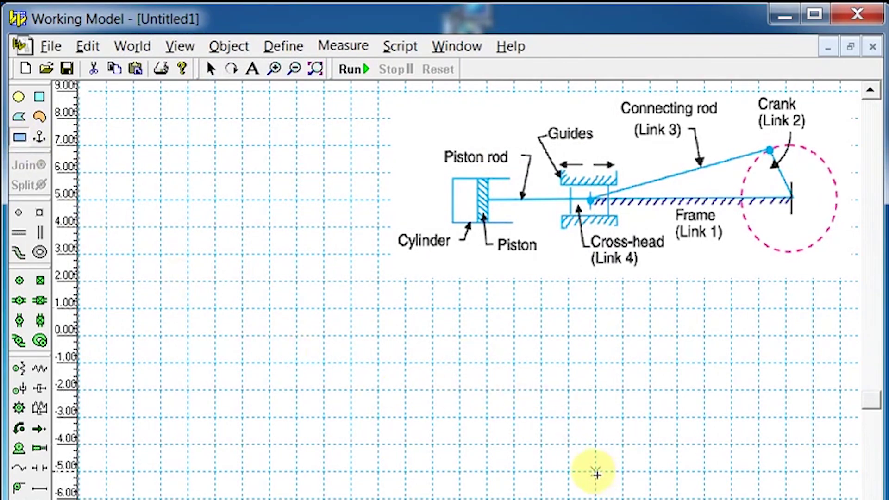
drag(597, 473, 624, 364)
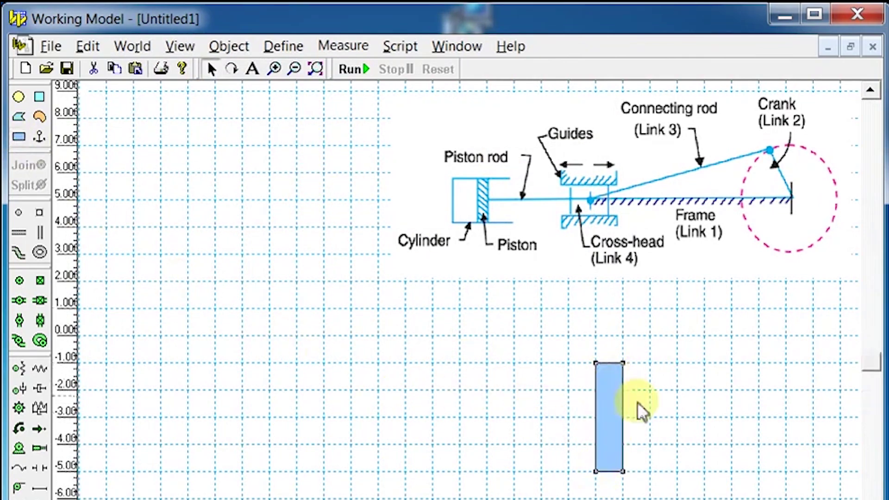
click(19, 137)
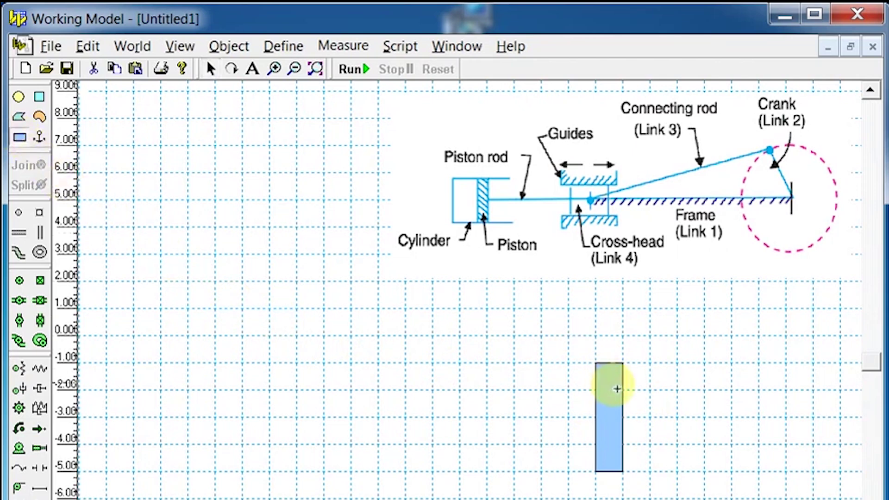
drag(623, 390, 297, 363)
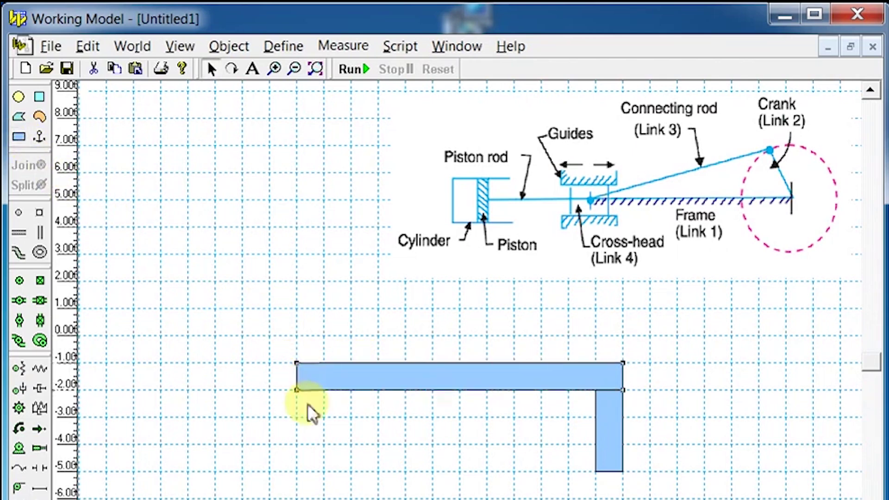
click(20, 138)
drag(188, 420, 378, 498)
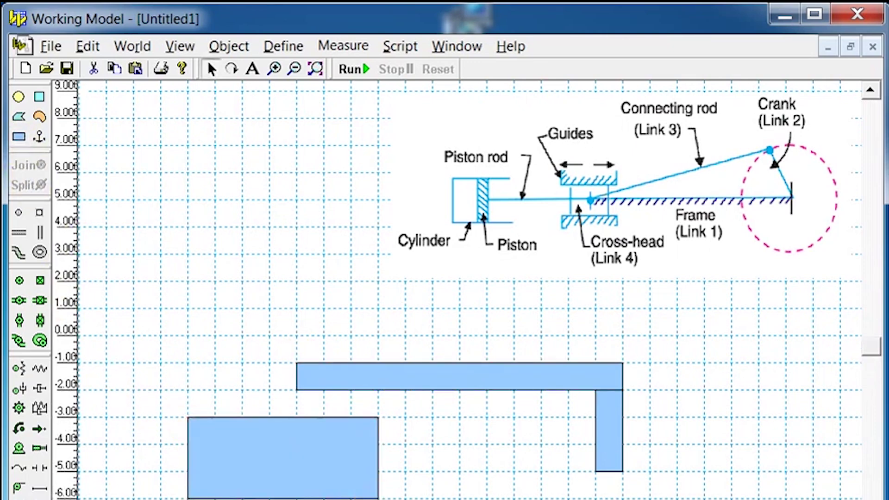
Step: Pin the vertical bar at its lower end and at the corner joining the two bars
click(19, 283)
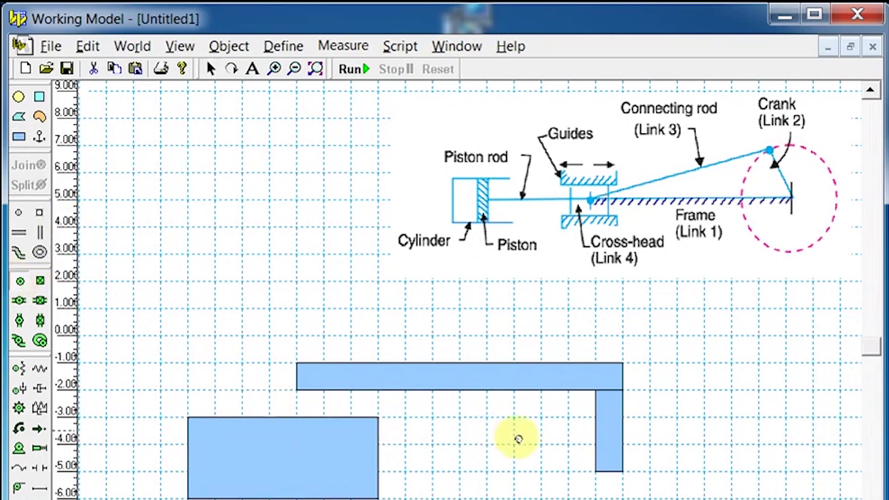
click(611, 461)
click(18, 281)
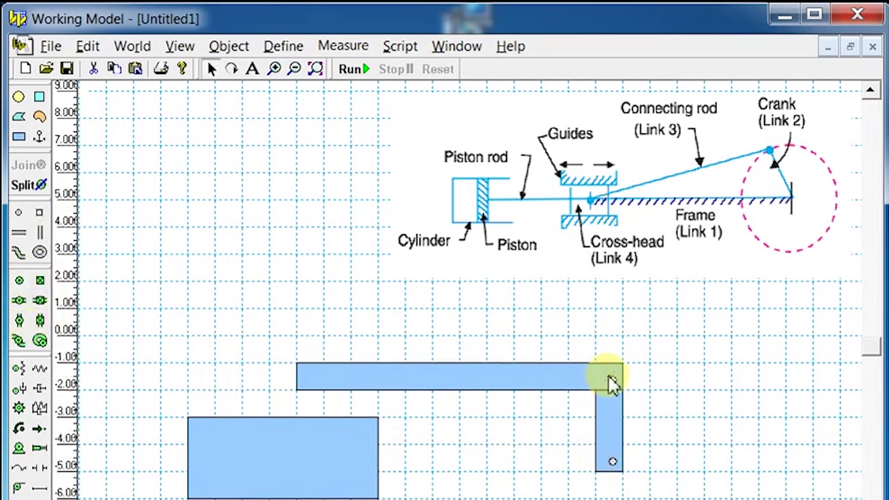
Step: Colour the vertical bar red and the long horizontal bar green in Appearance
click(607, 435)
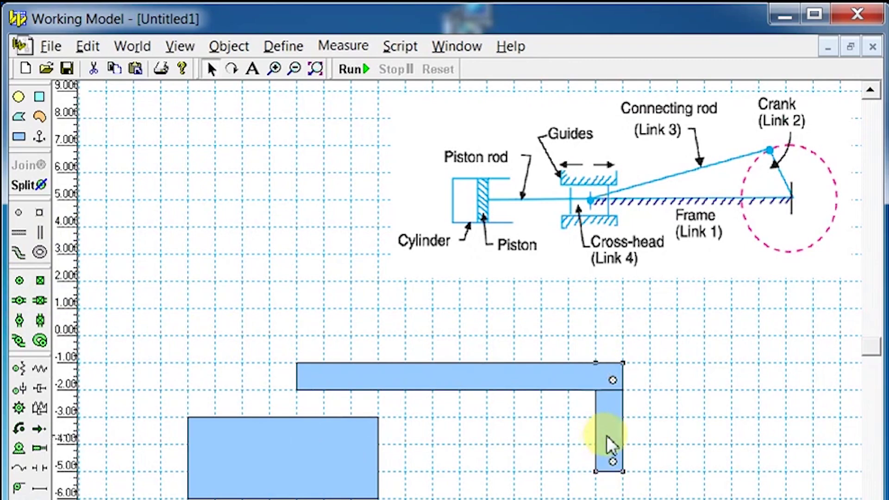
click(452, 49)
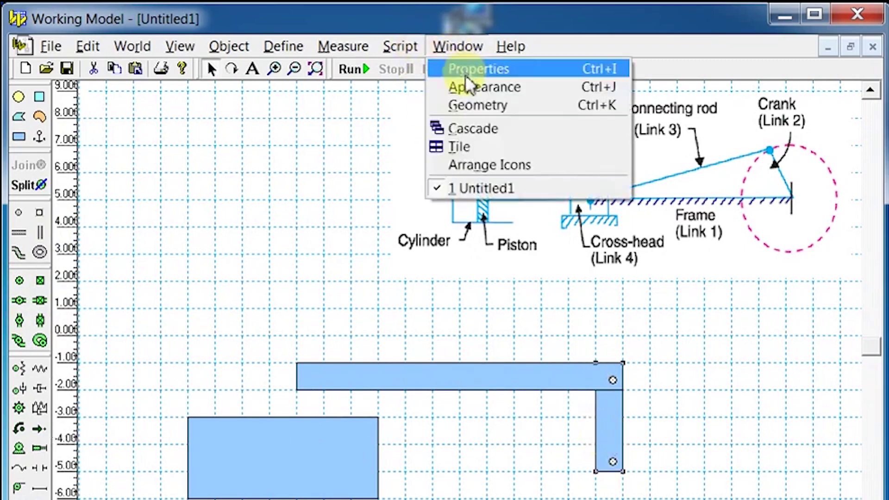
click(465, 86)
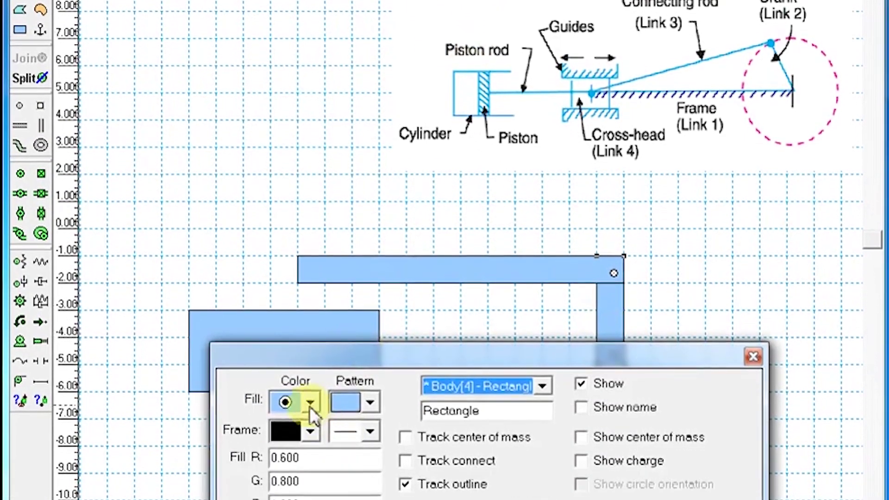
click(310, 454)
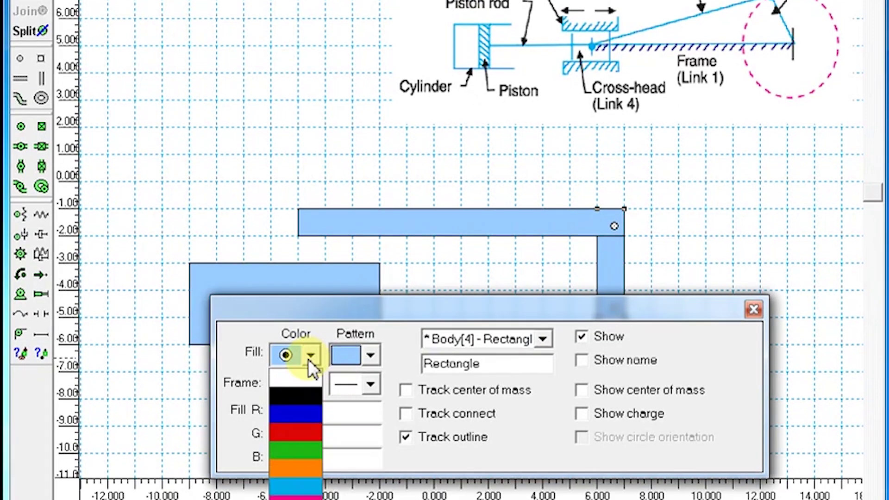
click(309, 434)
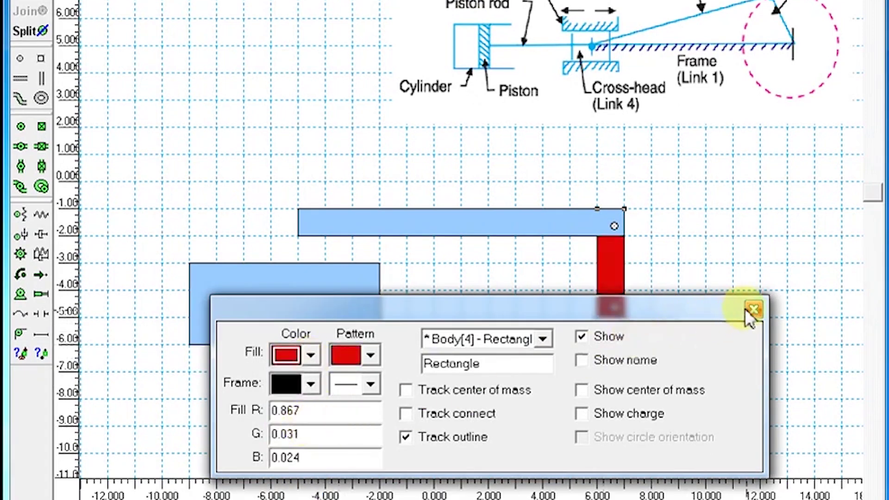
click(420, 222)
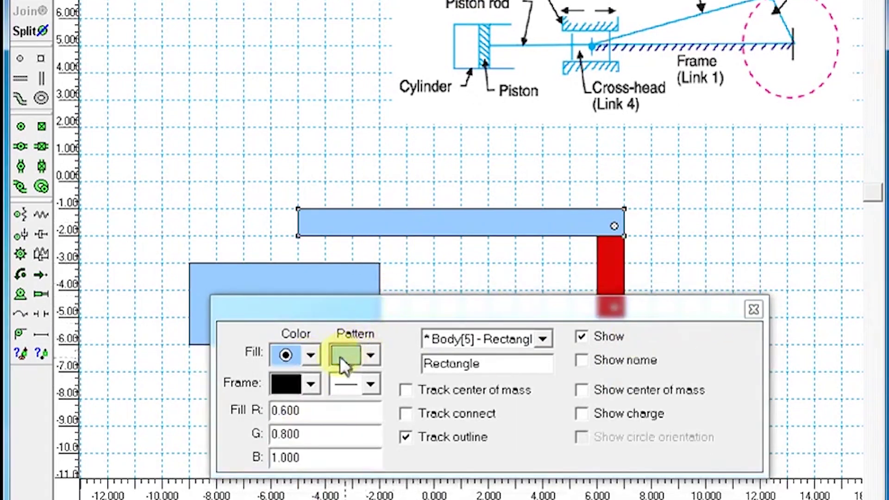
click(310, 359)
click(308, 455)
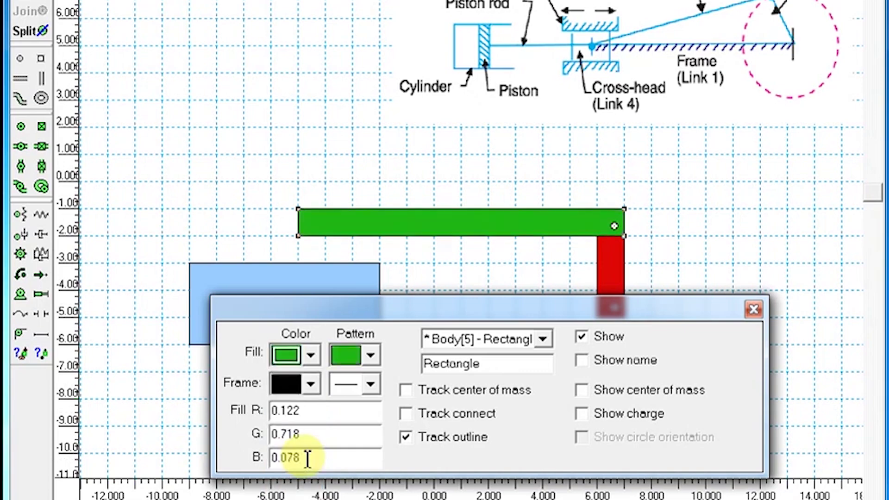
Step: Swing the green bar's free end down onto the blue block
click(755, 311)
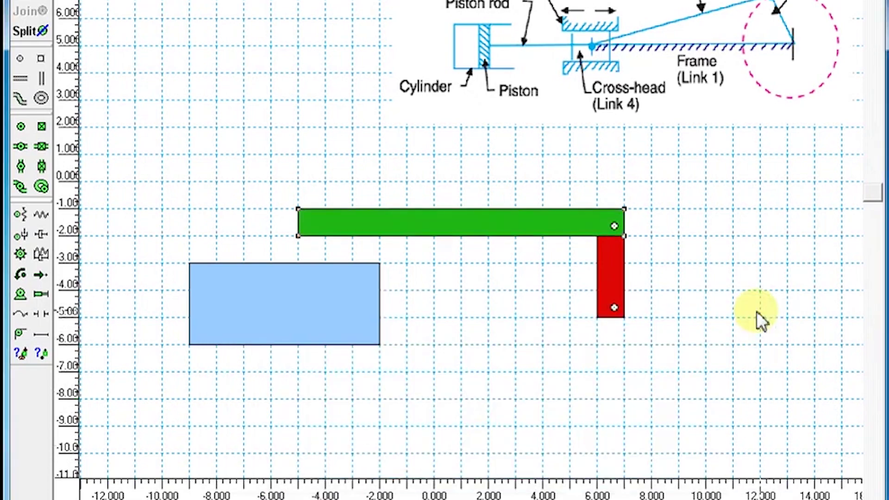
click(765, 299)
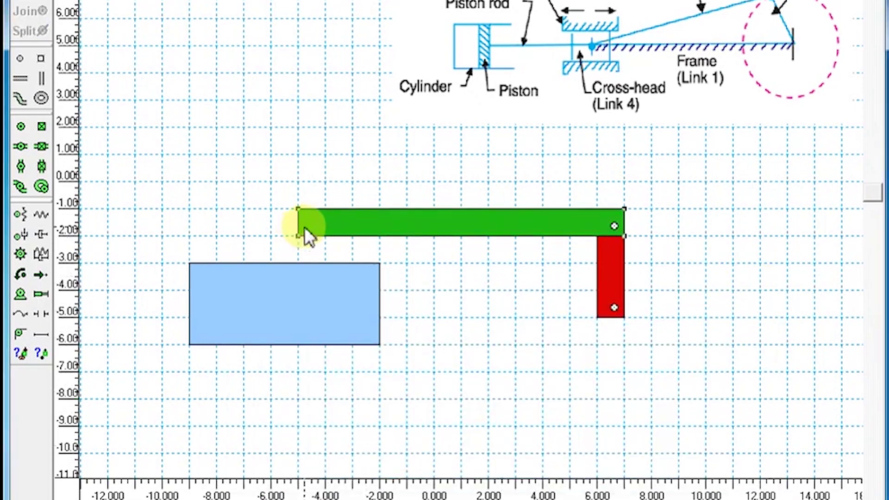
drag(304, 227, 290, 308)
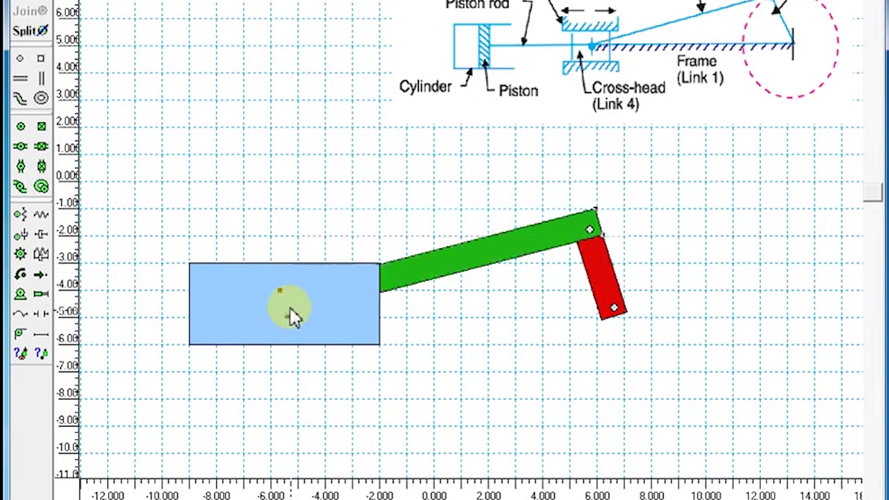
click(457, 342)
Step: Send the blue block to the back, behind the green bar
click(336, 308)
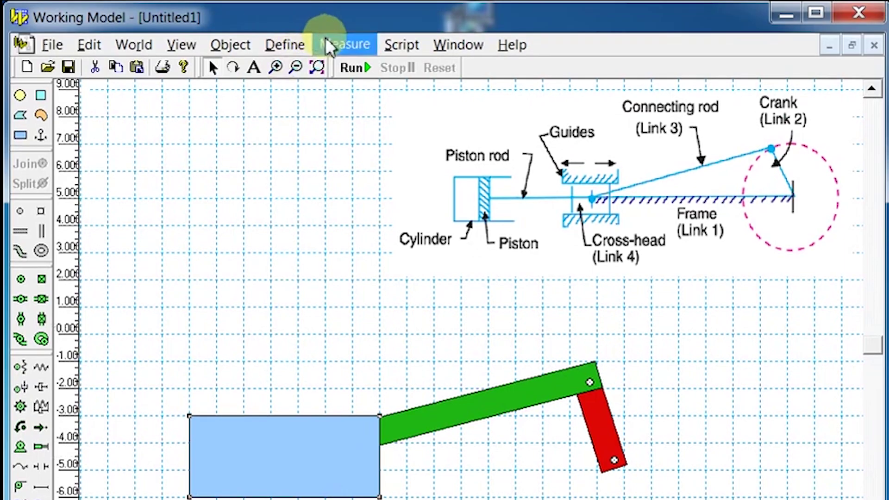
click(285, 45)
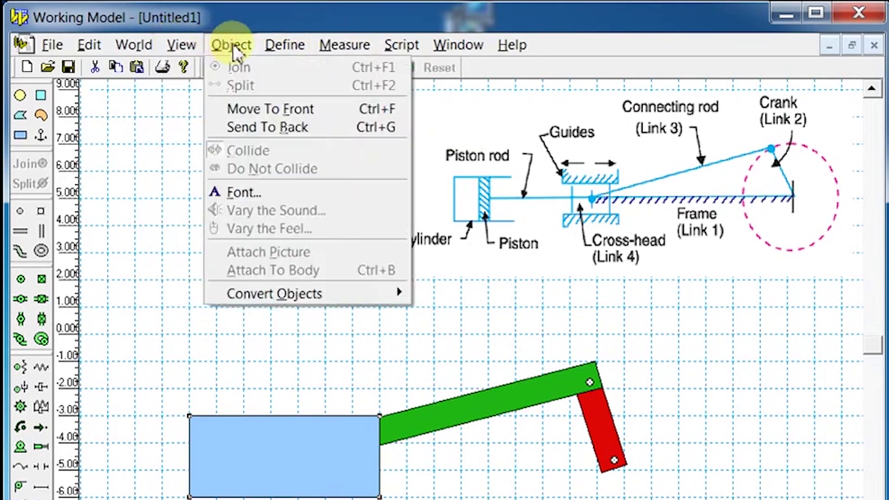
click(264, 129)
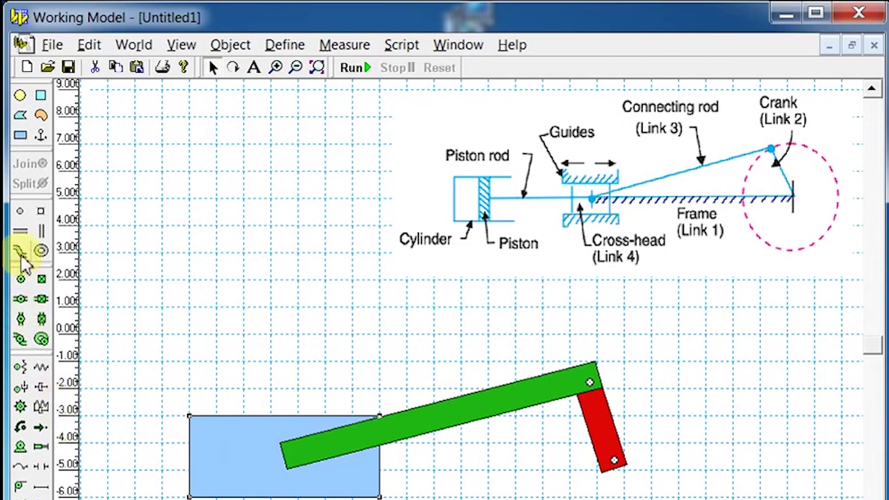
Step: Test-run the linkage, then stop and reset it to the starting pose
click(20, 300)
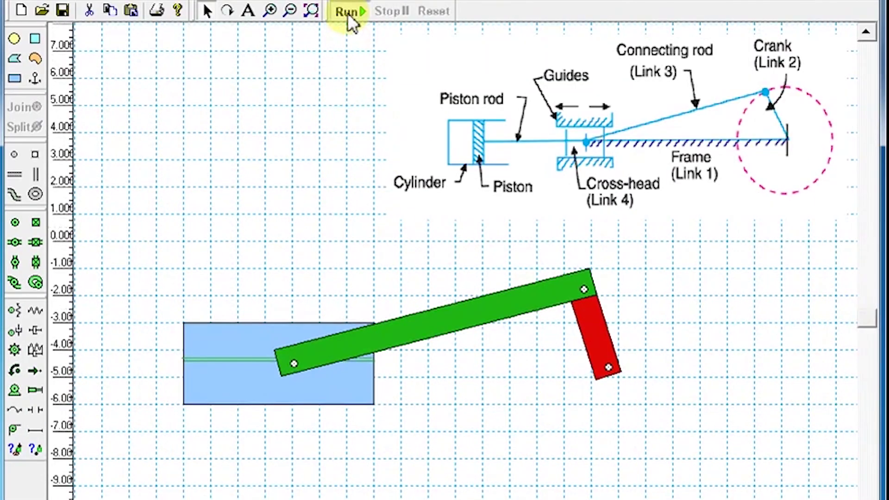
click(352, 68)
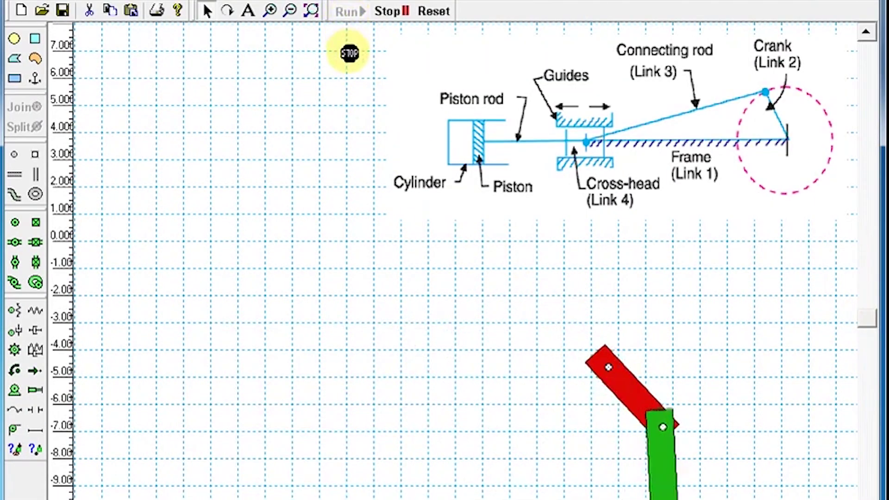
click(391, 11)
click(435, 11)
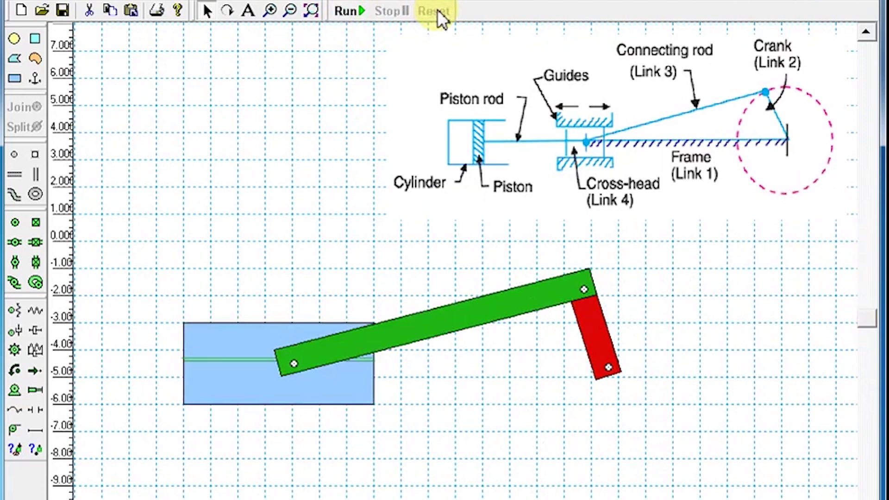
Step: Anchor the blue block, run the simulation again, then stop and reset
click(39, 85)
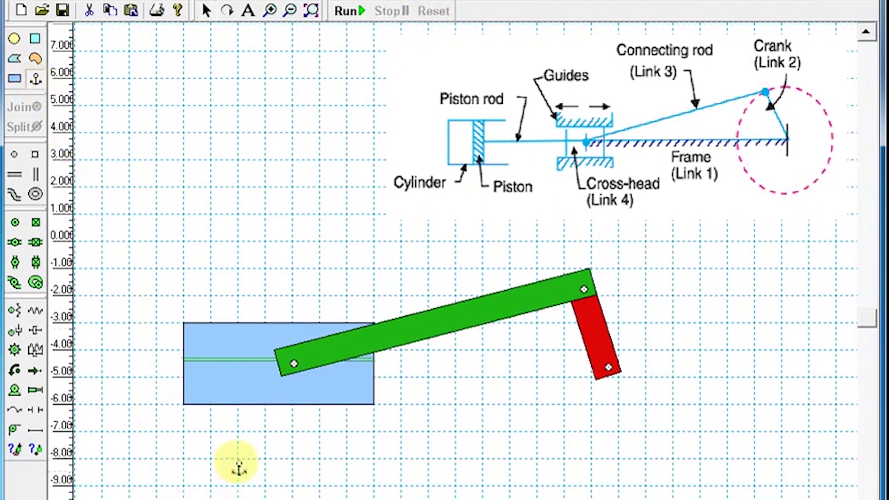
click(227, 390)
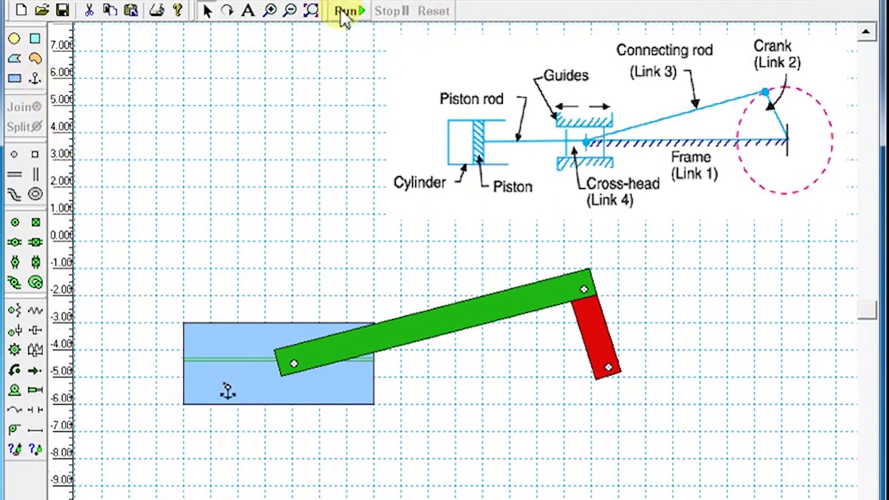
click(343, 11)
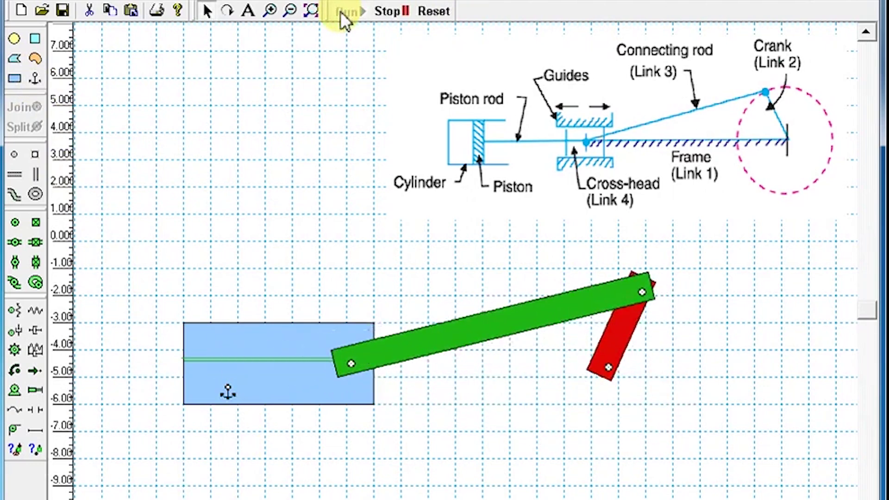
click(389, 12)
click(435, 8)
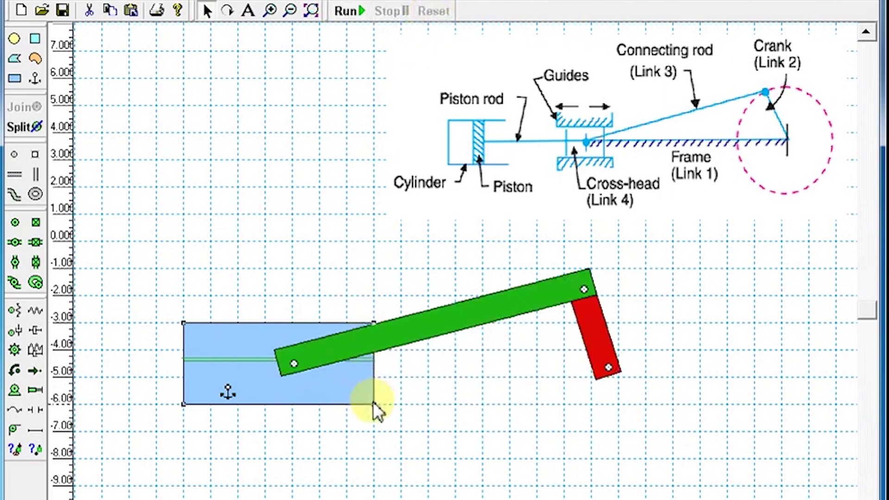
Step: Stretch the blue block left and right into a long thin guide strip
drag(375, 404, 455, 407)
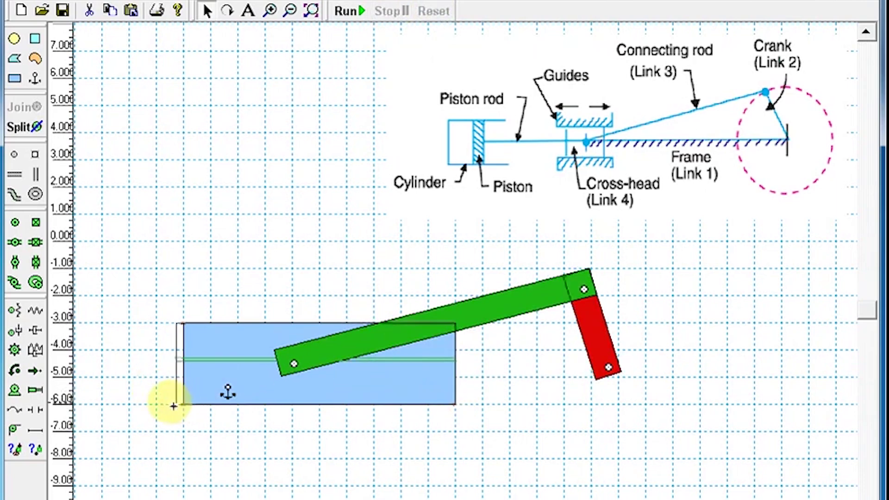
drag(174, 407, 137, 408)
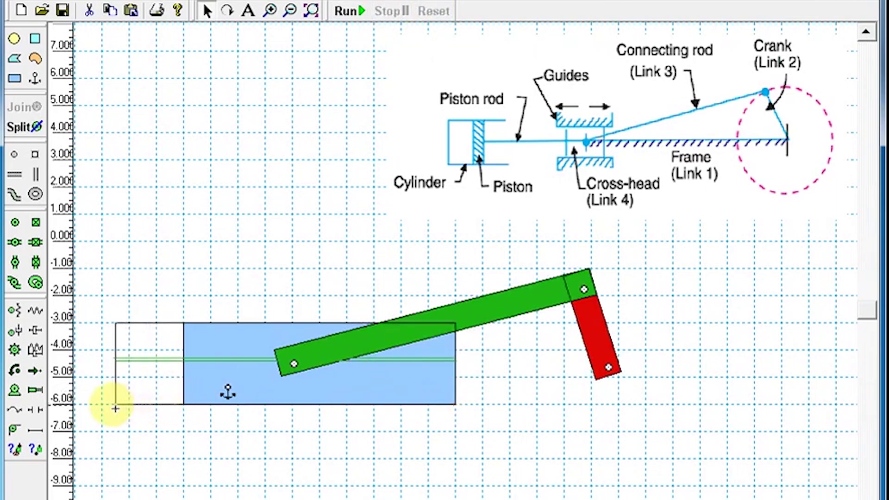
drag(102, 405, 102, 406)
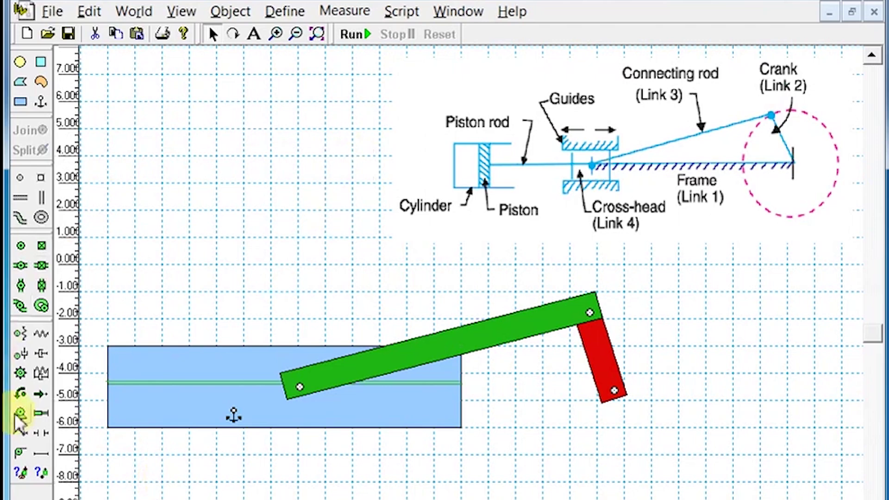
Step: Place a motor on the red crank's lower pivot and test-run, stop and reset
click(19, 413)
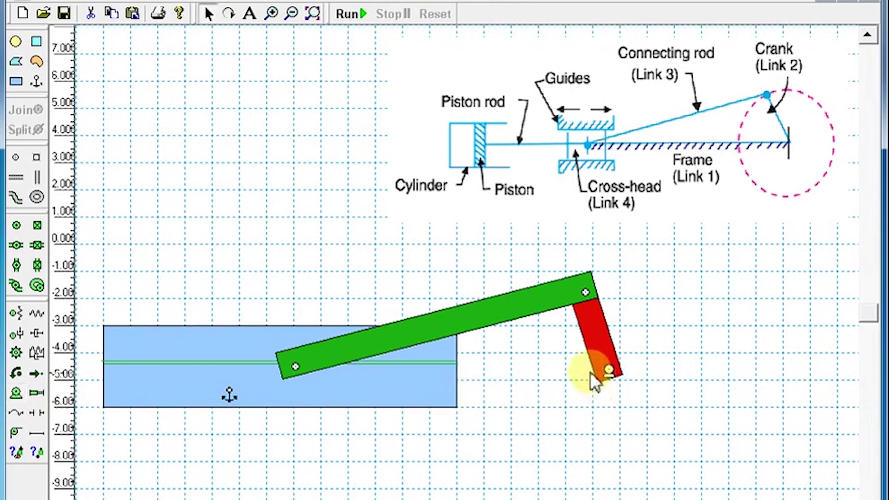
click(350, 14)
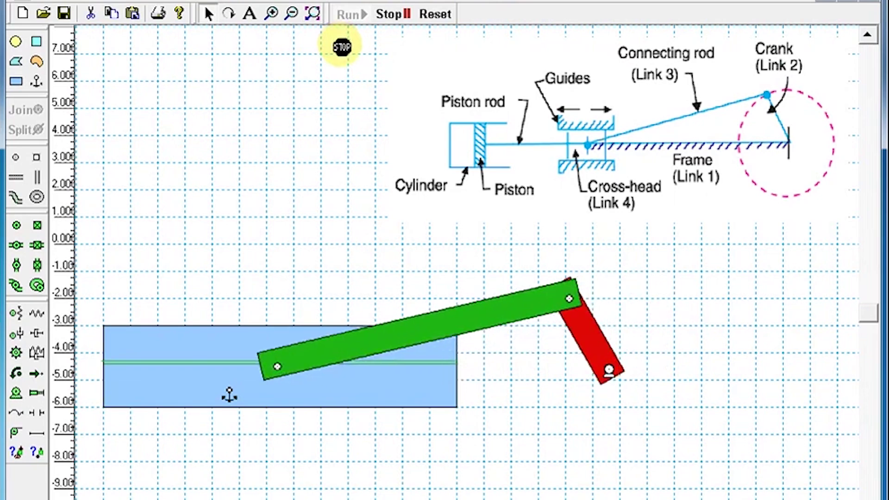
click(400, 21)
click(438, 16)
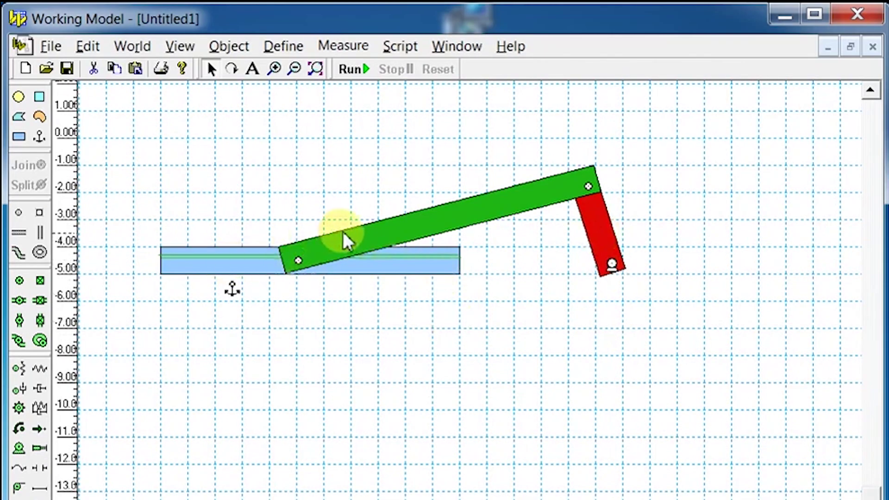
Step: Add an X-Position graph of the green rod (Rectangle 5), moved below the linkage and widened
click(345, 241)
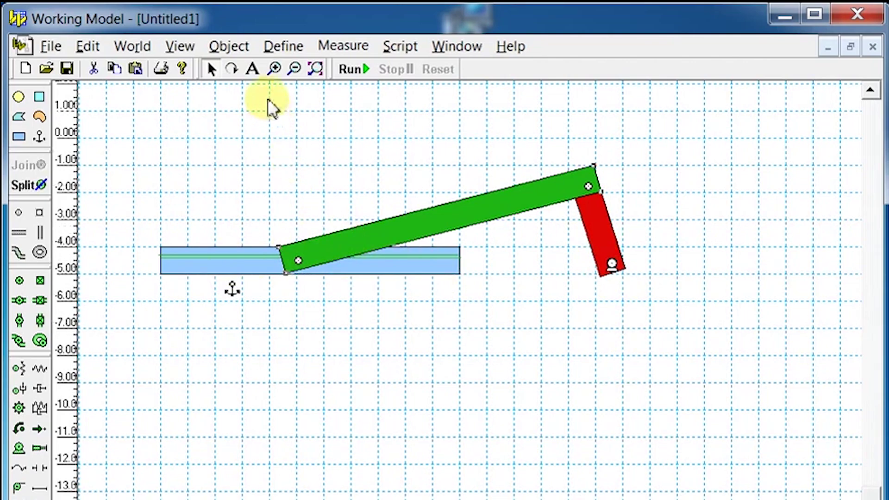
click(327, 44)
mouse_move(336, 91)
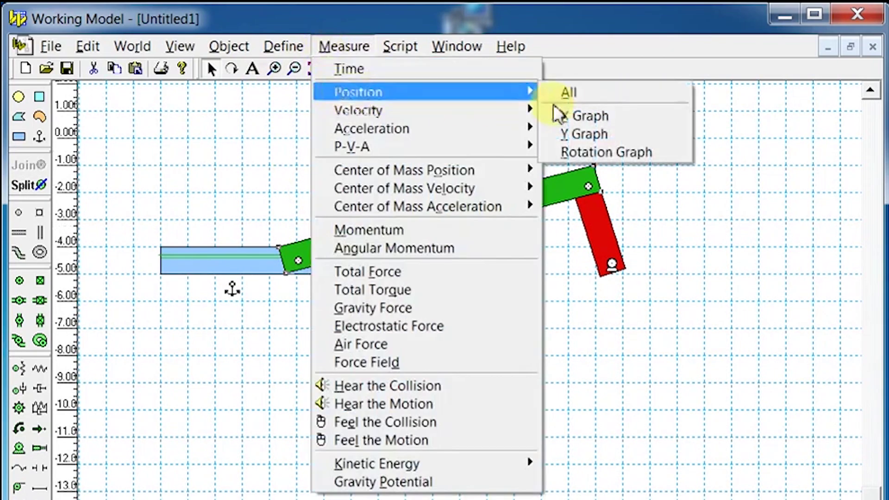
click(572, 115)
drag(277, 112, 271, 364)
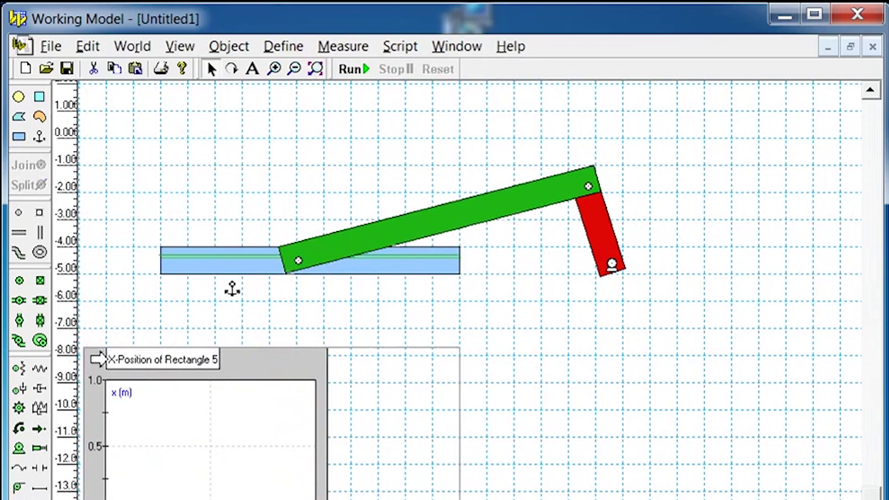
click(368, 464)
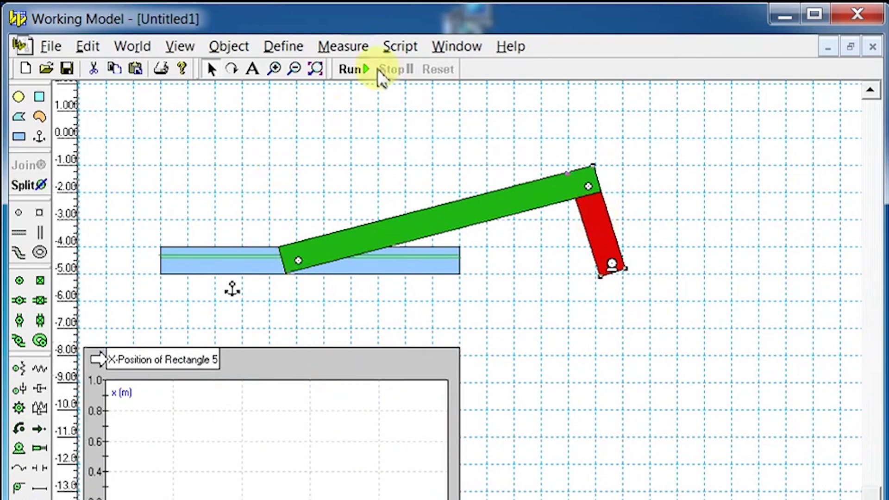
click(355, 42)
Step: Create an x-position graph for the red crank, moved to the lower right and enlarged
mouse_move(479, 93)
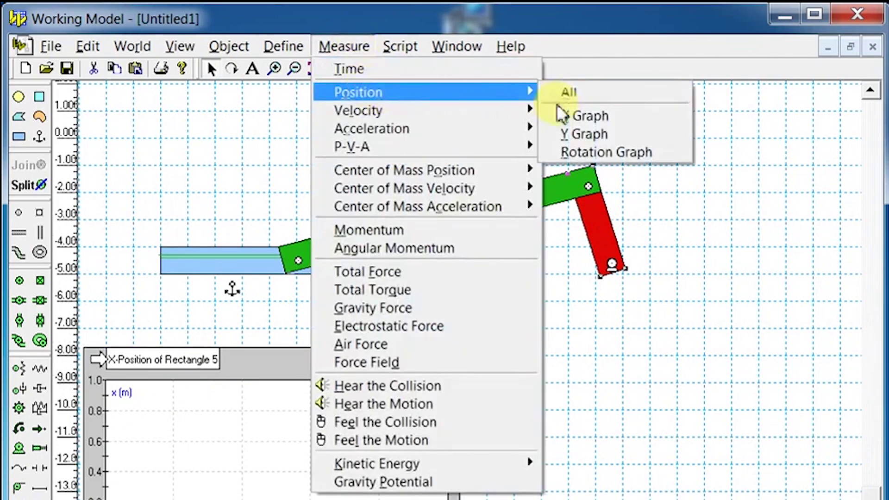
click(566, 115)
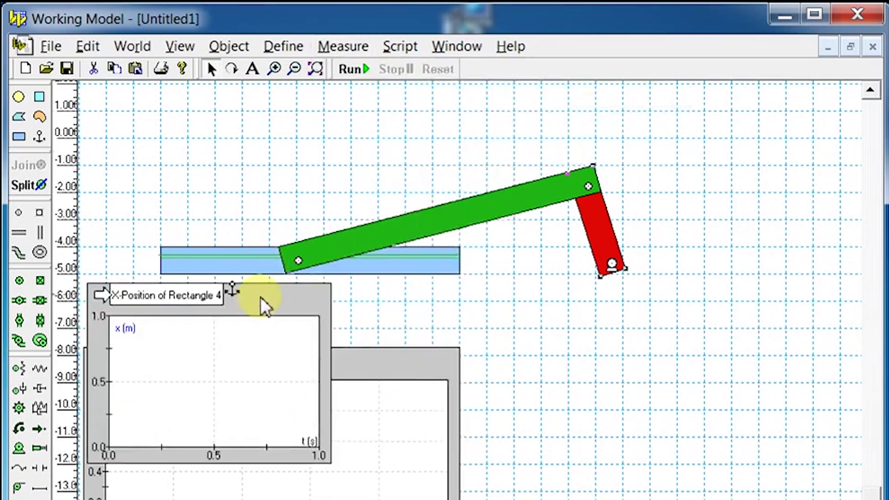
drag(260, 297, 690, 371)
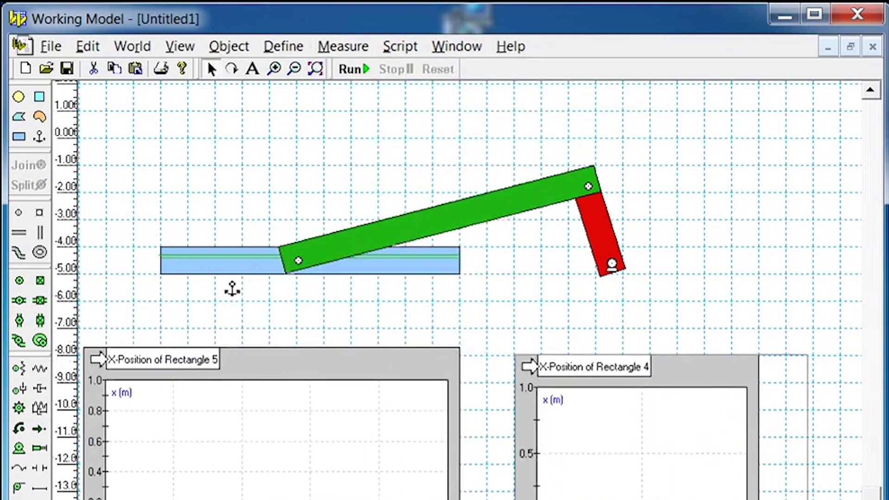
drag(815, 499, 815, 499)
Step: Replace the crank graph's x equation time with Body[4].p.x
double_click(654, 449)
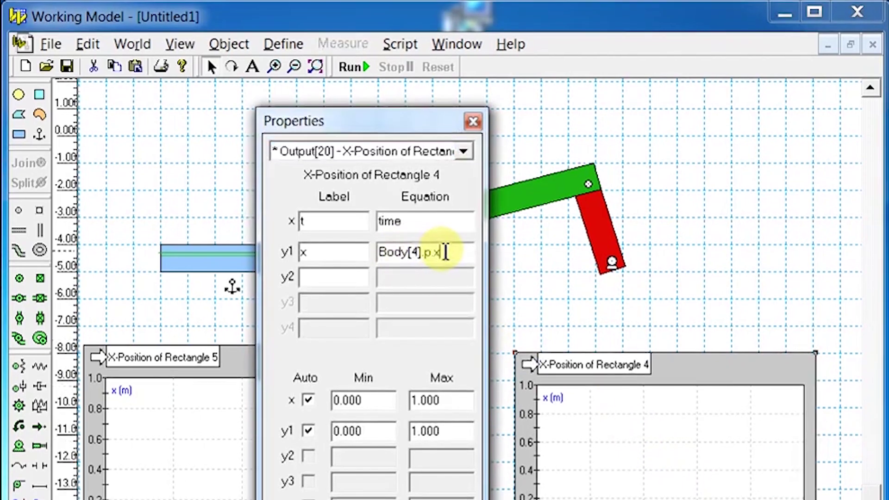
drag(445, 250, 284, 253)
key(ctrl+c)
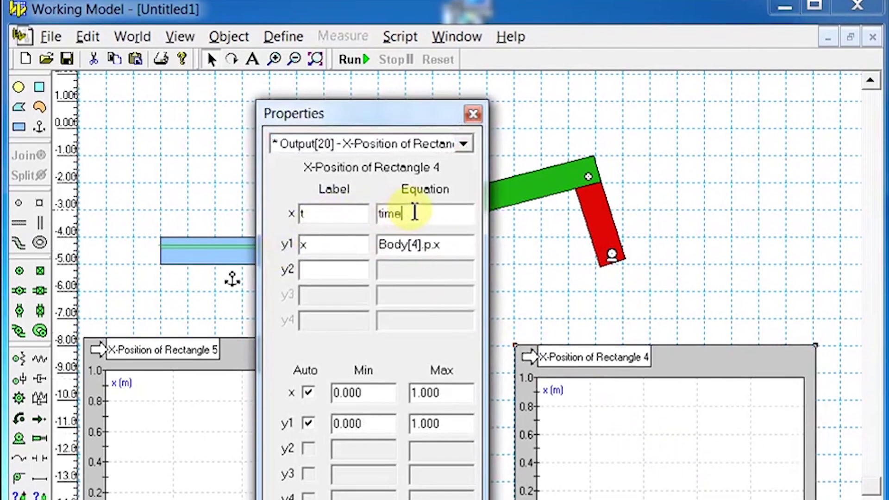
double_click(389, 217)
key(ctrl+v)
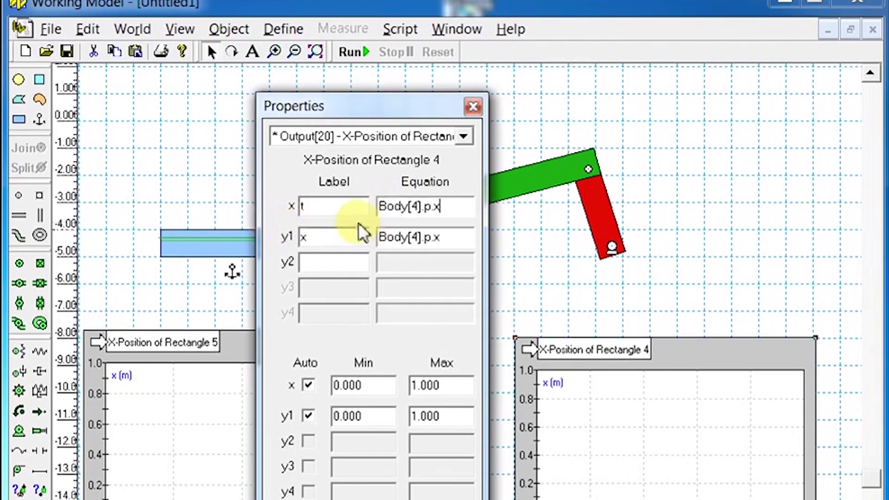
Step: Label the axes x and y and change the y1 equation to Body[4].p.y
double_click(334, 212)
text(x)
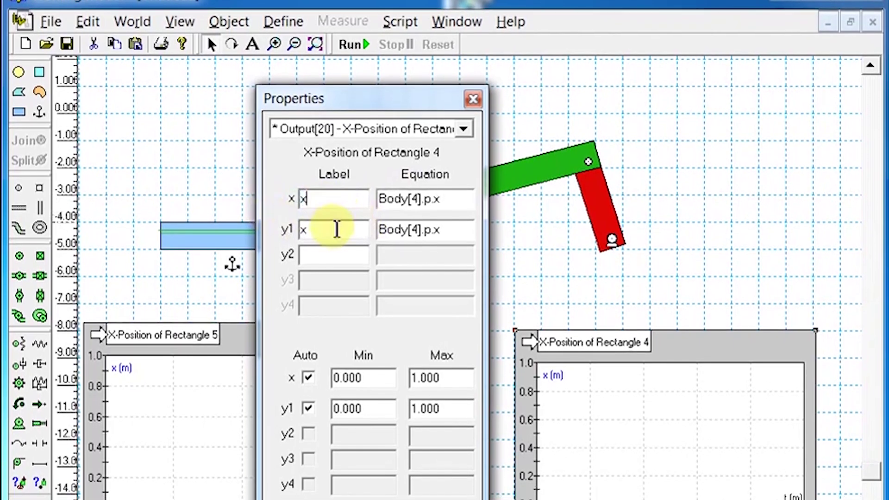
double_click(337, 234)
text(y)
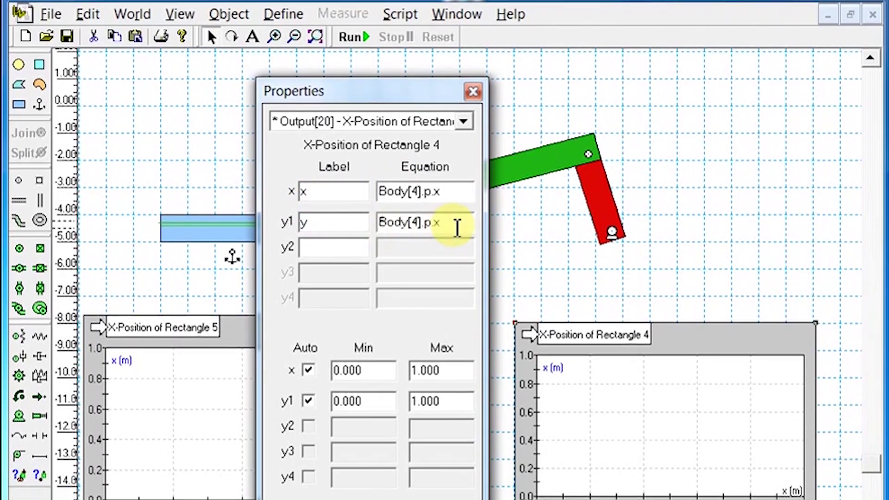
double_click(456, 224)
click(463, 224)
key(BackSpace)
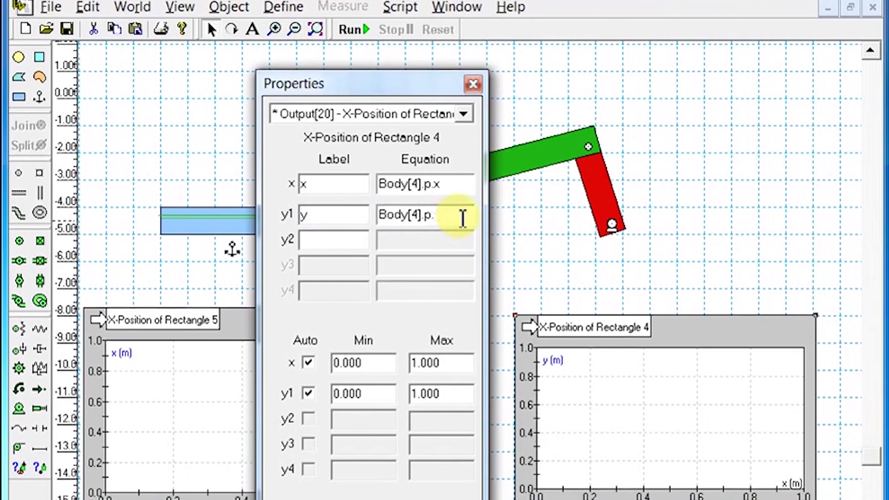
text(y)
click(473, 81)
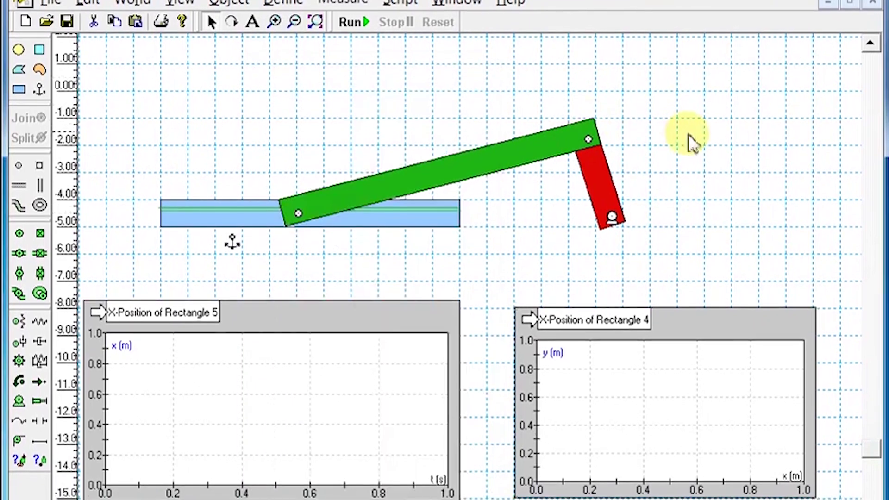
Step: Run the simulation to plot the rod's sine wave and the crank's circular path
click(352, 21)
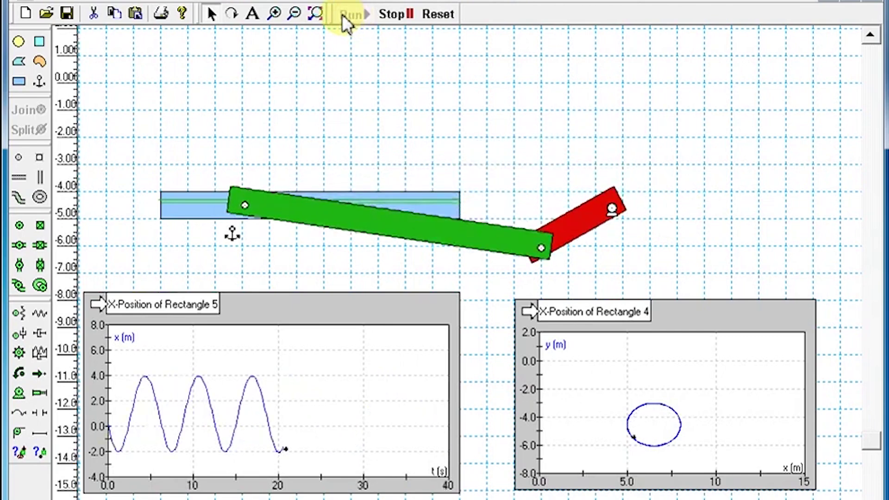
click(344, 46)
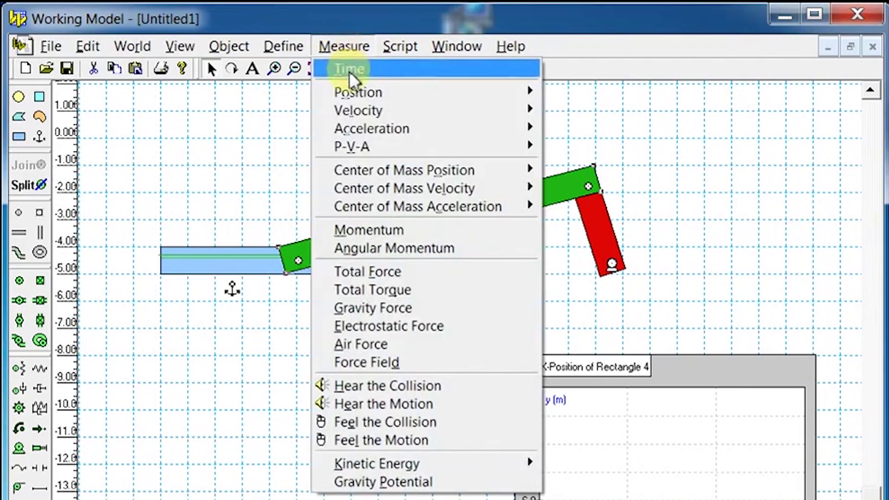
Step: Add a Position of Rectangle 5 meter at the lower left and run for live x, y, rot
mouse_move(484, 94)
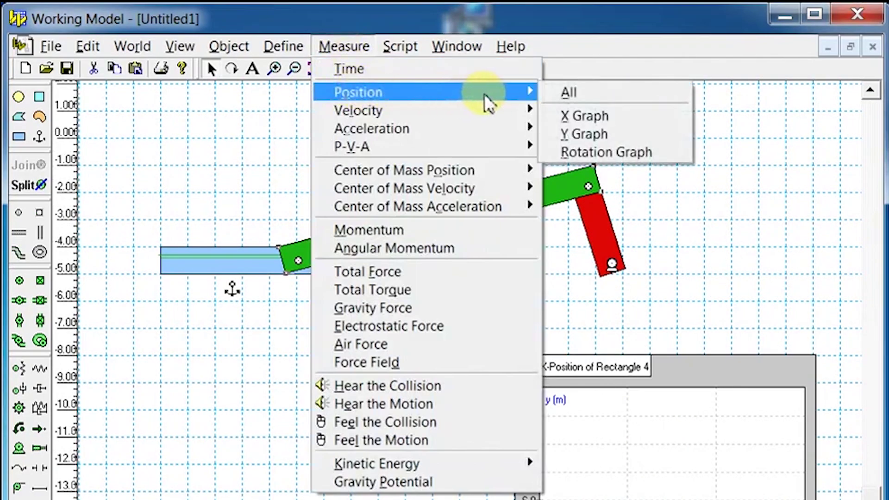
click(611, 94)
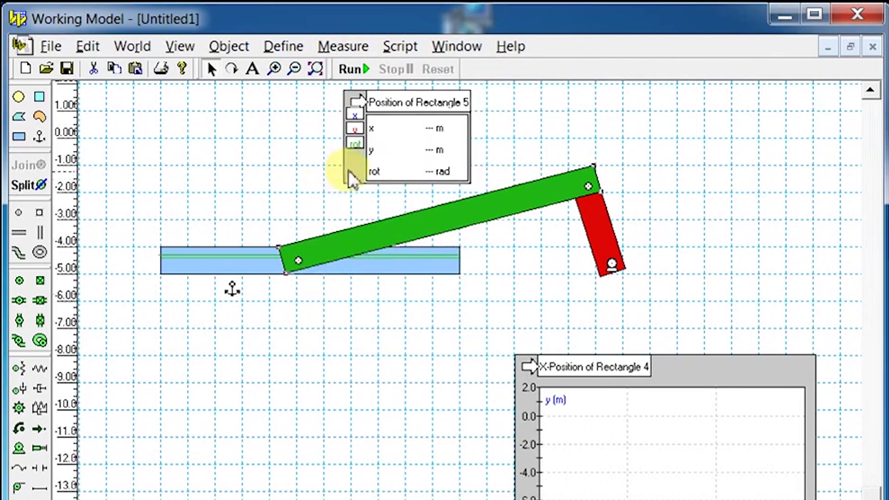
drag(349, 171, 263, 486)
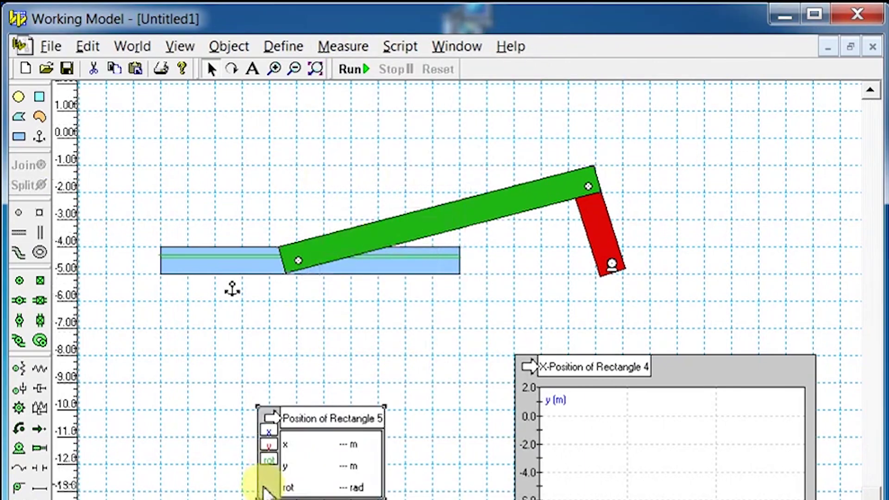
click(345, 68)
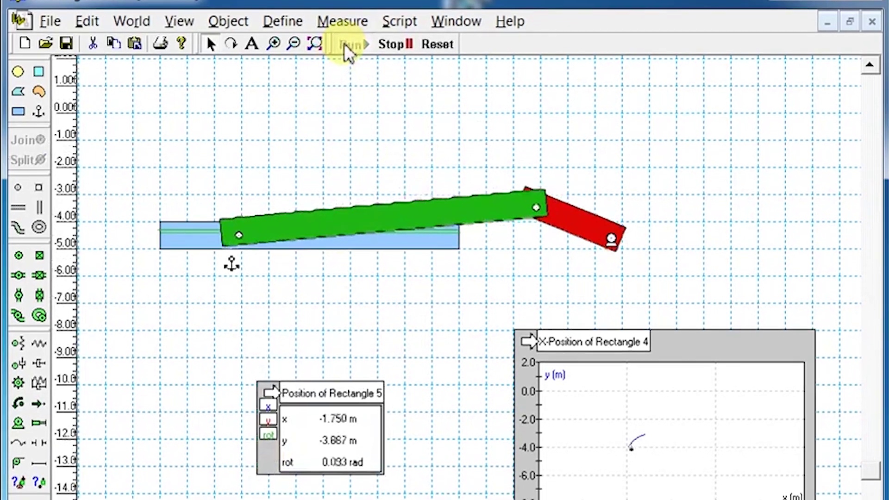